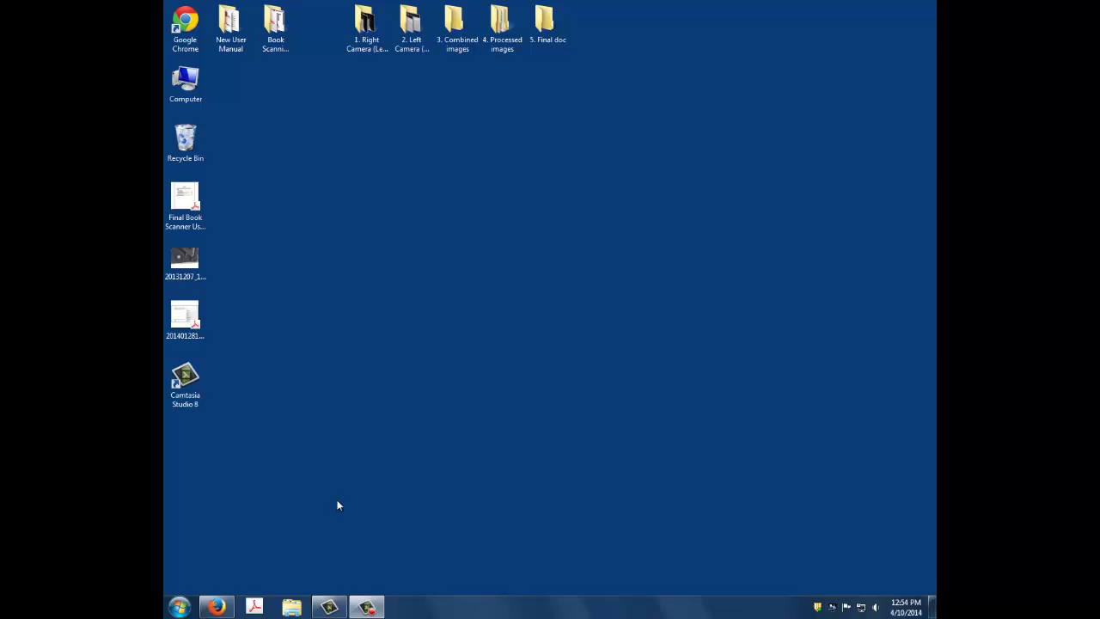
In Batch Conversion/Rename, add all four images (IMG_0167–IMG_0170) from 1. Right Camera (Left page images)
click(179, 607)
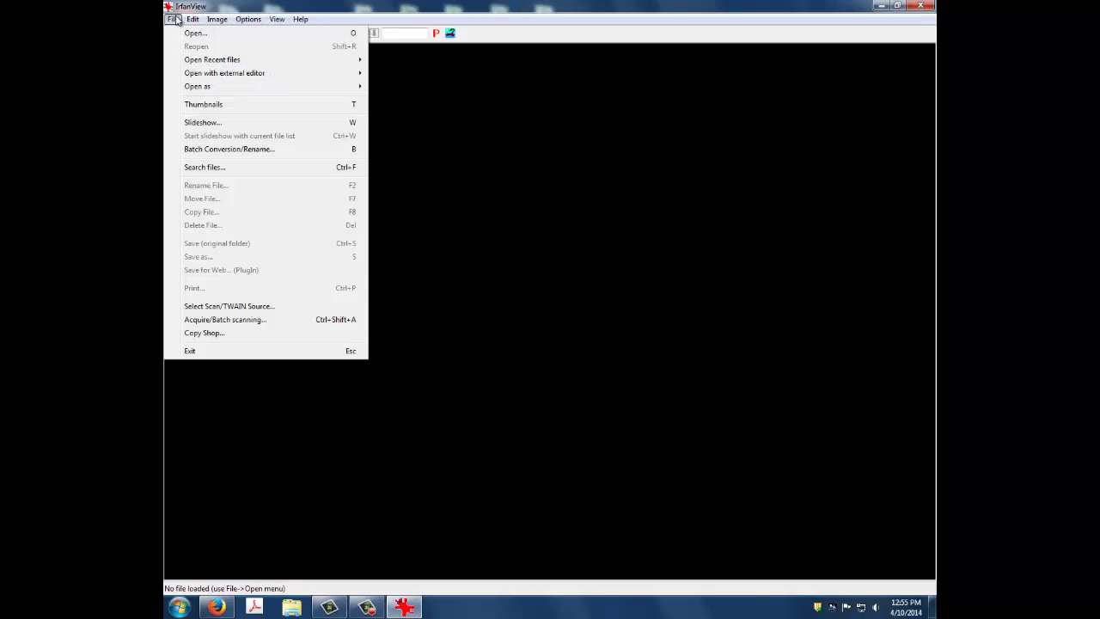
click(227, 150)
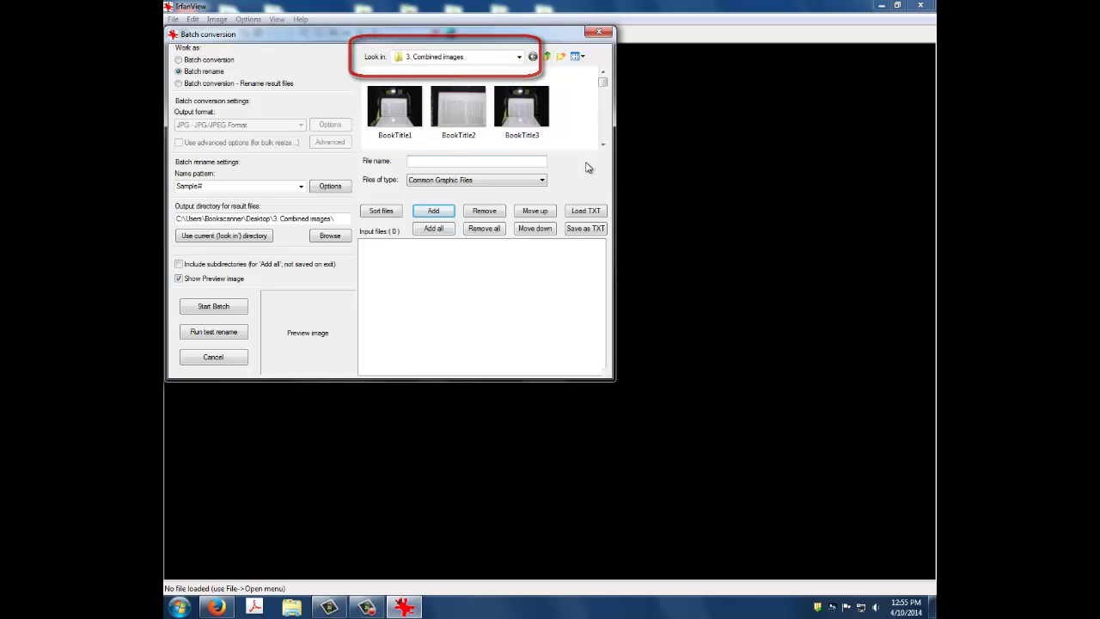
click(519, 57)
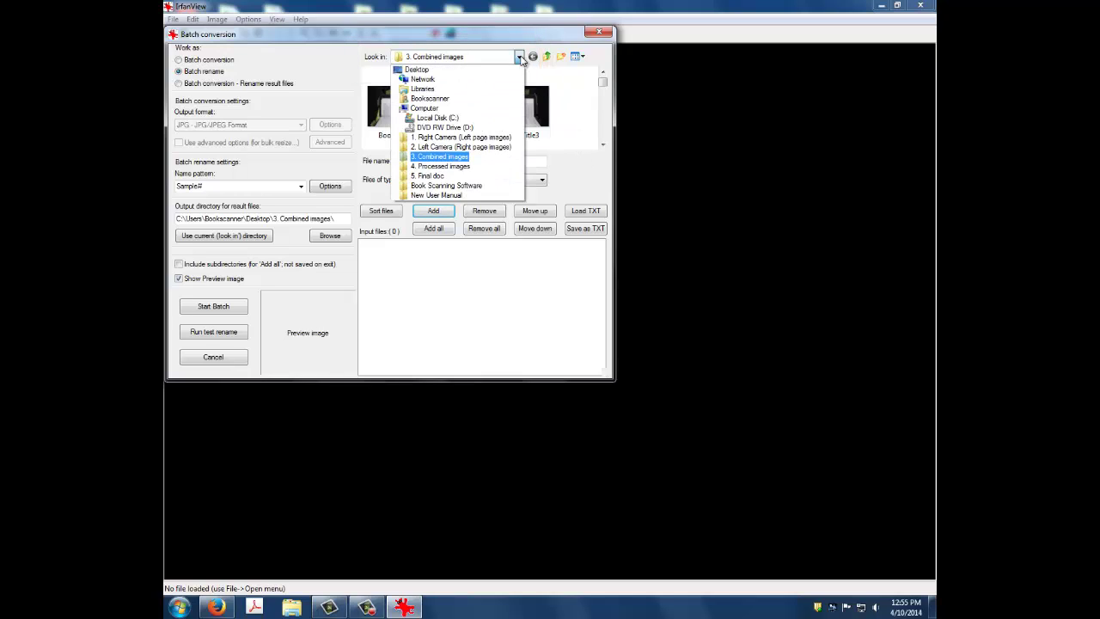
click(505, 139)
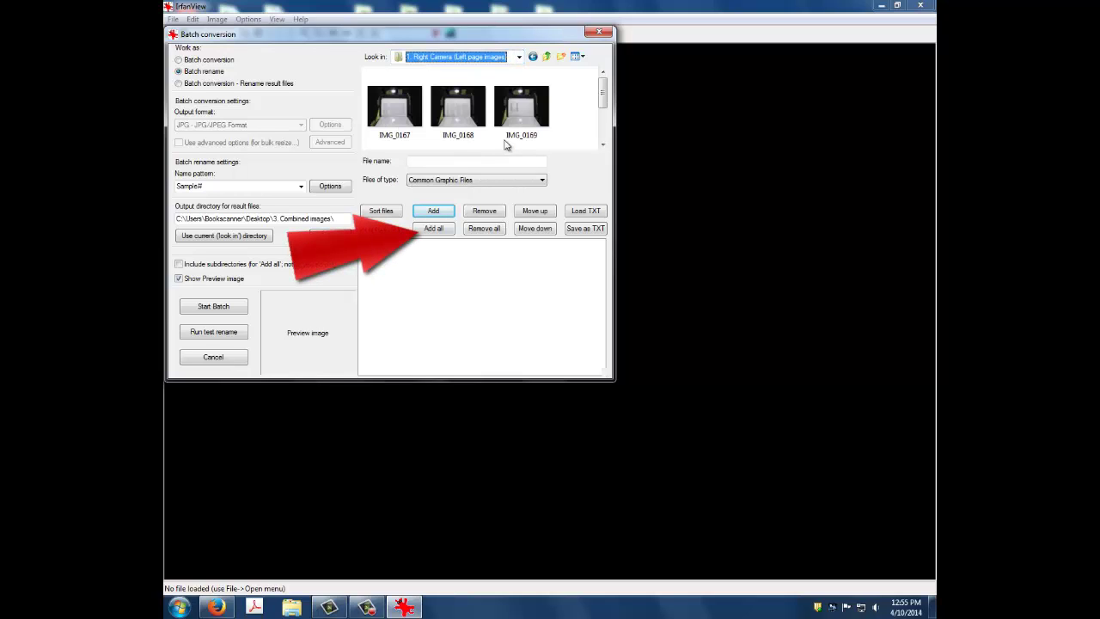
drag(605, 95, 608, 100)
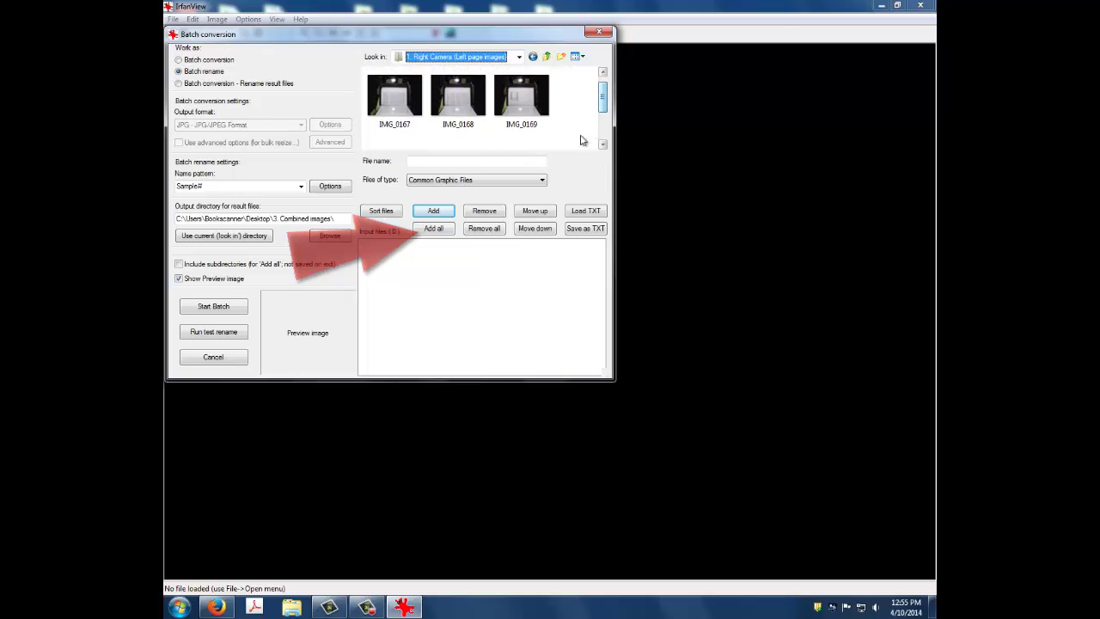
click(443, 231)
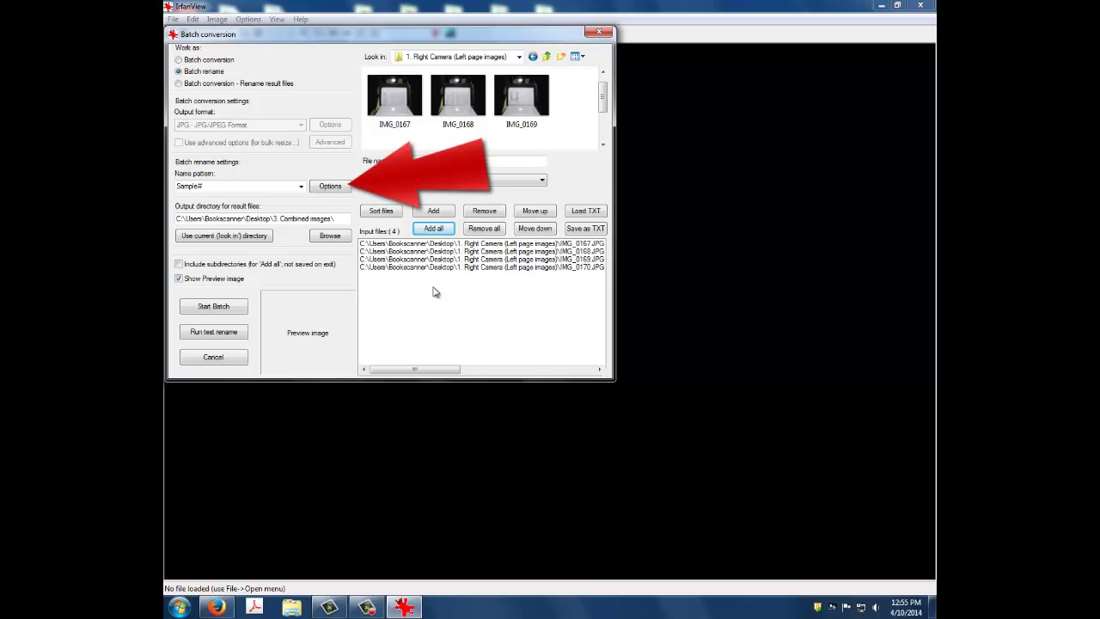
Change the name pattern from Sample# to BookTitle#, keeping starting counter 1 and increment 2
click(331, 186)
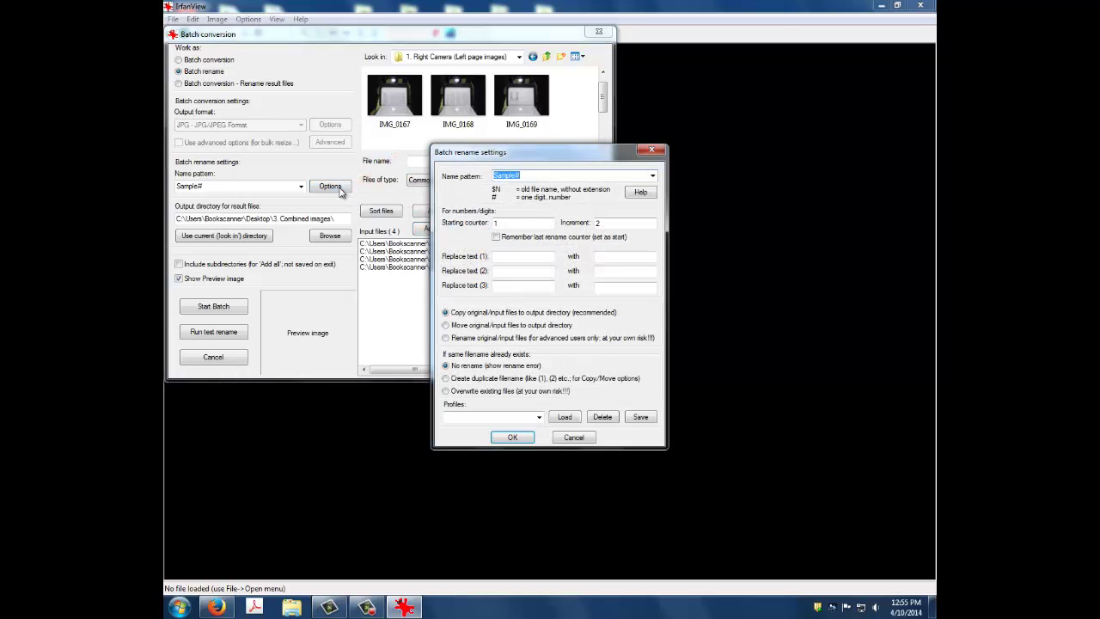
click(512, 175)
key(BackSpace)
key(BackSpace)
key(BackSpace)
key(BackSpace)
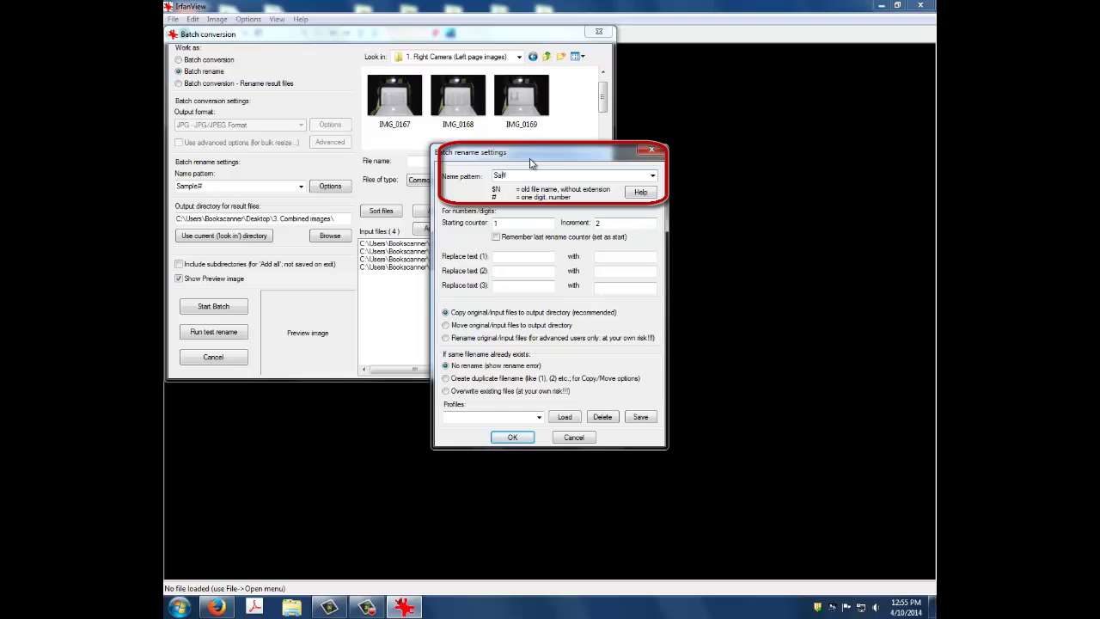
key(BackSpace)
key(BackSpace)
text(BookTitle)
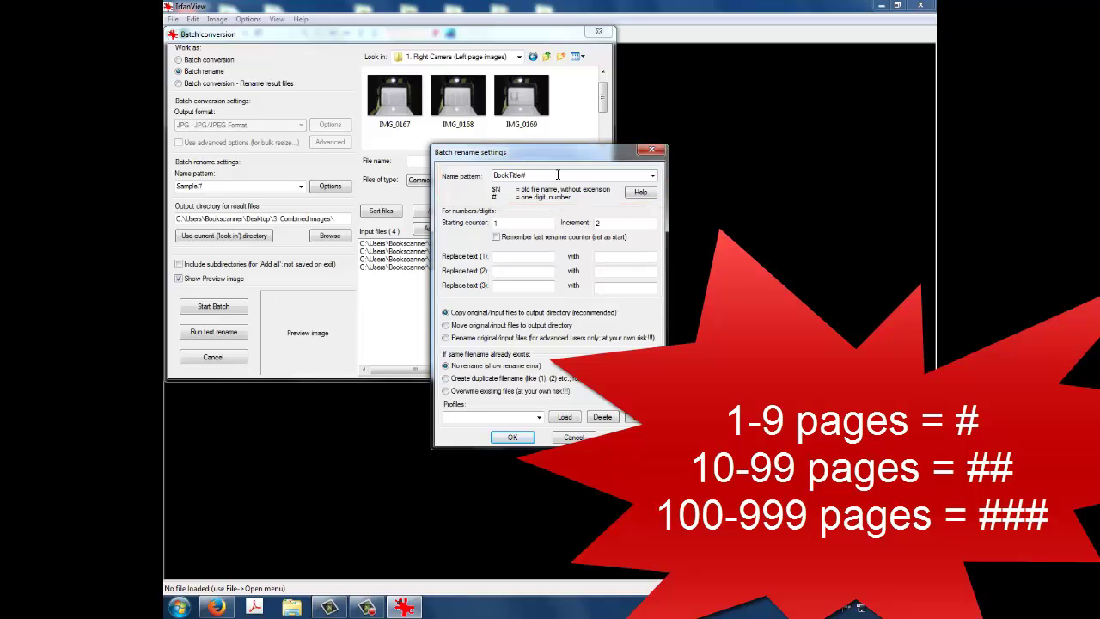
text(###)
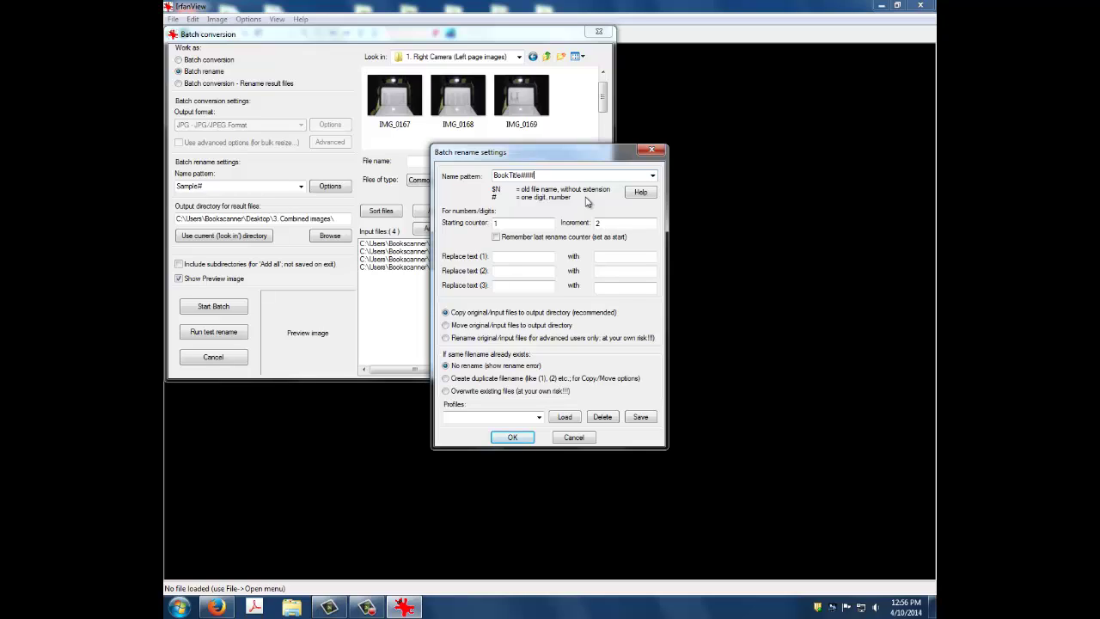
key(BackSpace)
key(BackSpace)
click(619, 224)
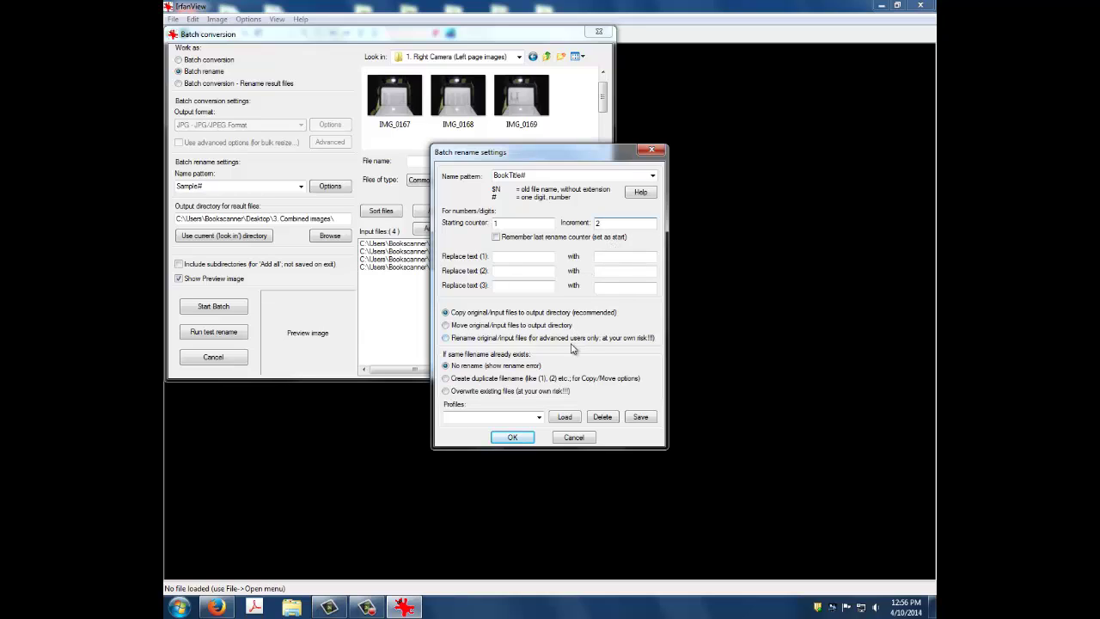
click(512, 437)
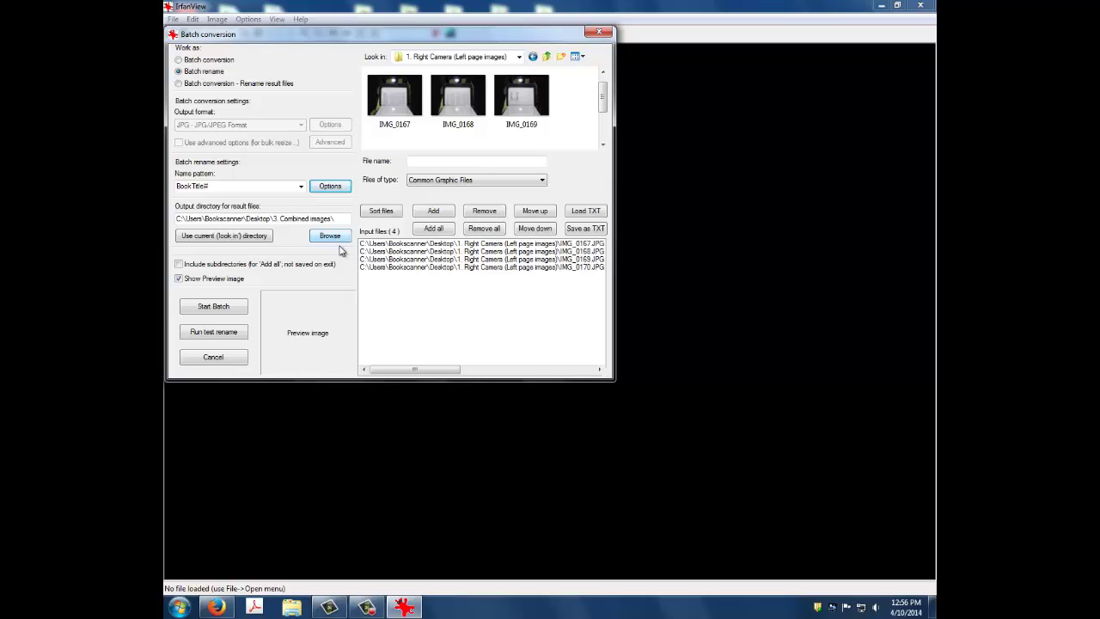
Run the batch rename on the four left-page files, then go back to the batch setup
click(211, 307)
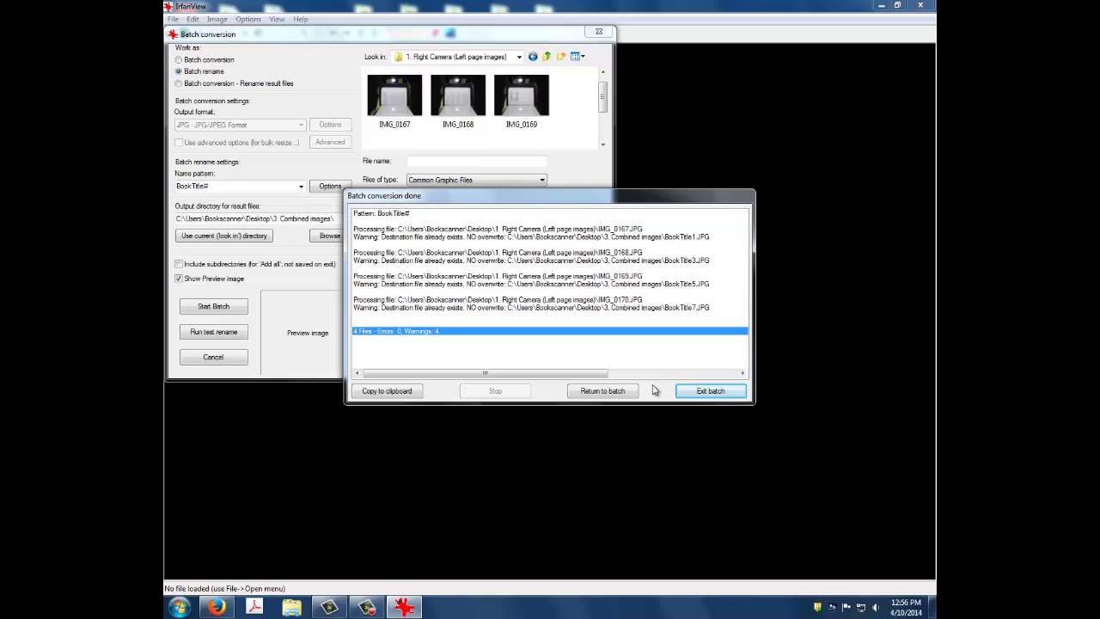
click(627, 392)
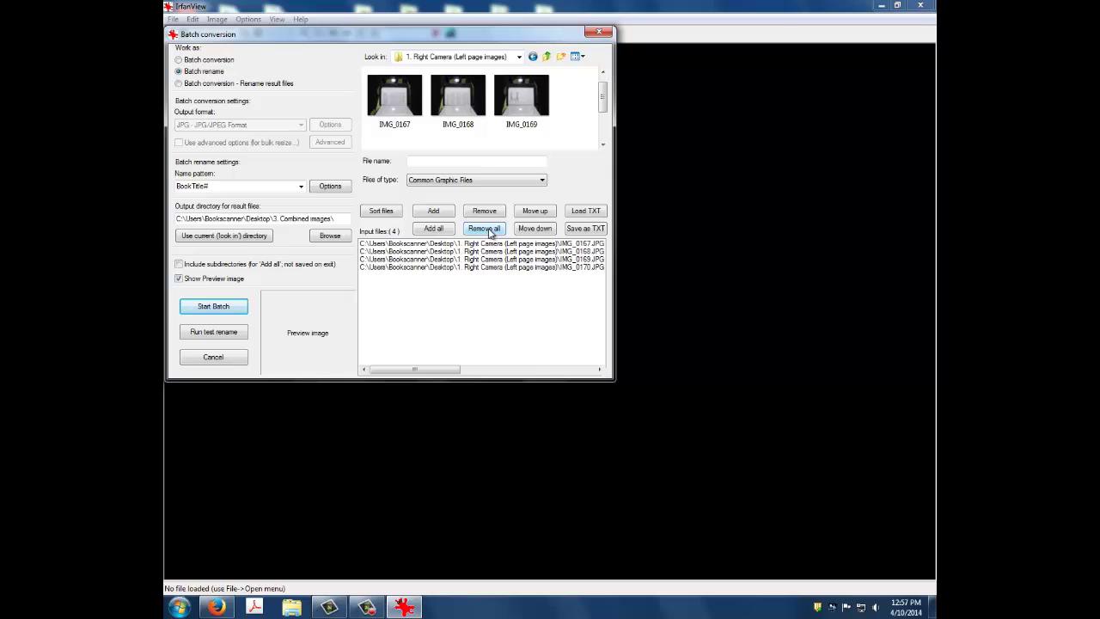
Replace the input list with the four images from 2. Left Camera (Right page images)
click(486, 229)
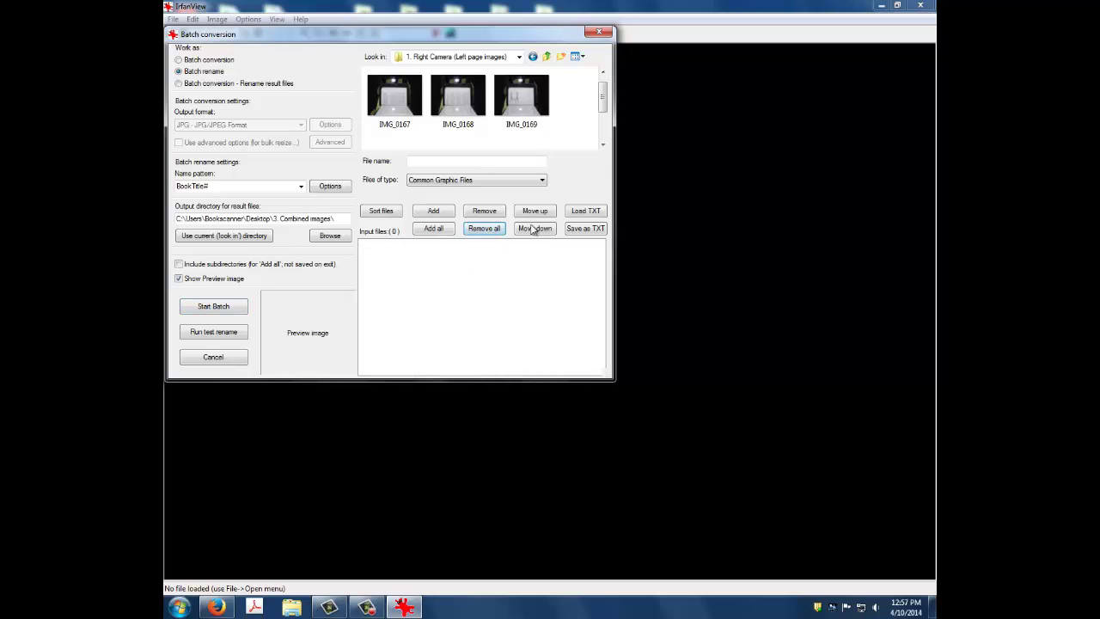
click(520, 57)
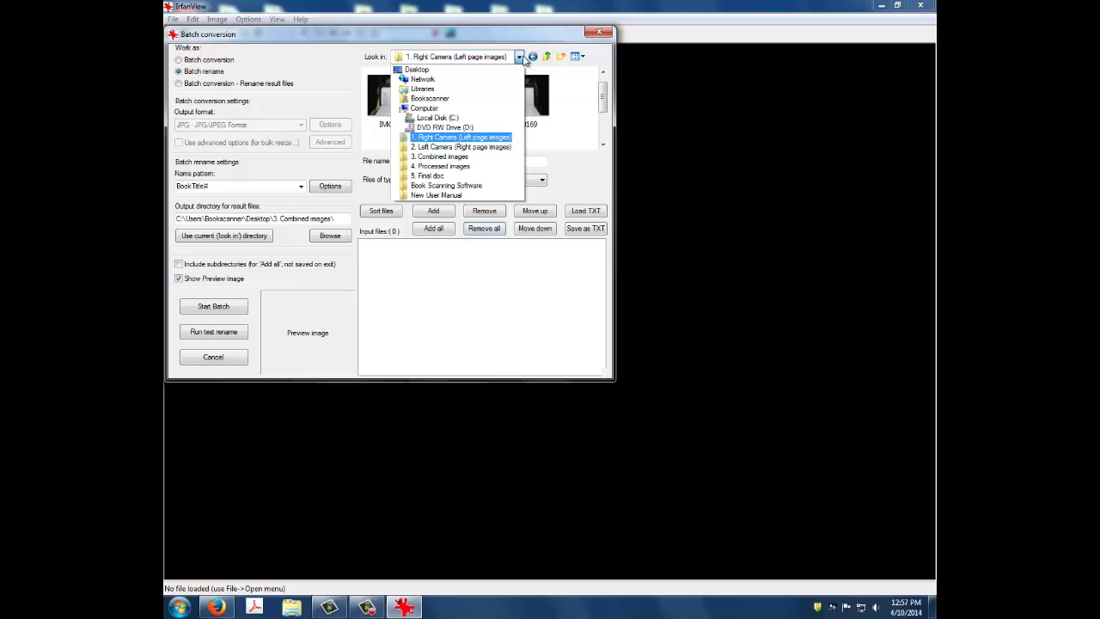
click(483, 147)
click(433, 228)
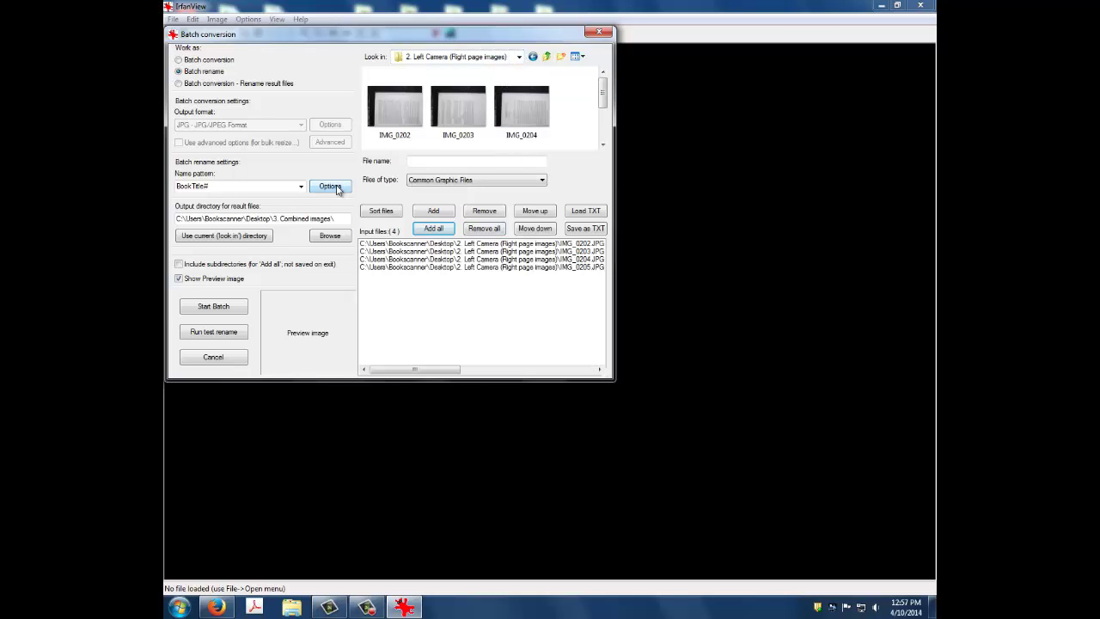
Set the starting counter to 2 and run the rename, producing BookTitle2–8
click(330, 185)
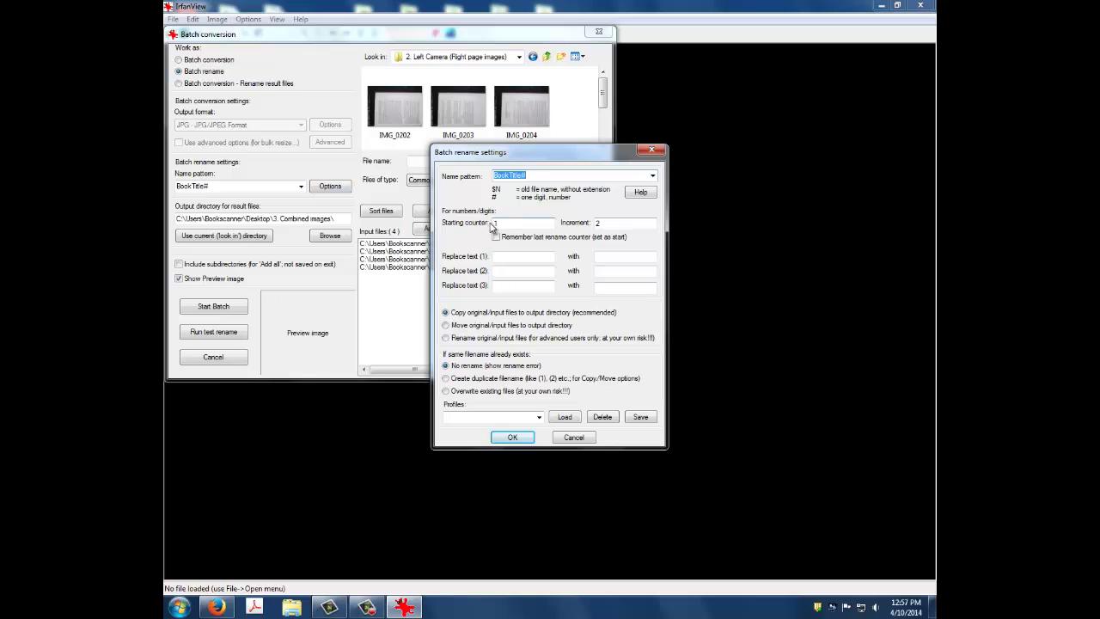
drag(500, 223, 485, 225)
text(2)
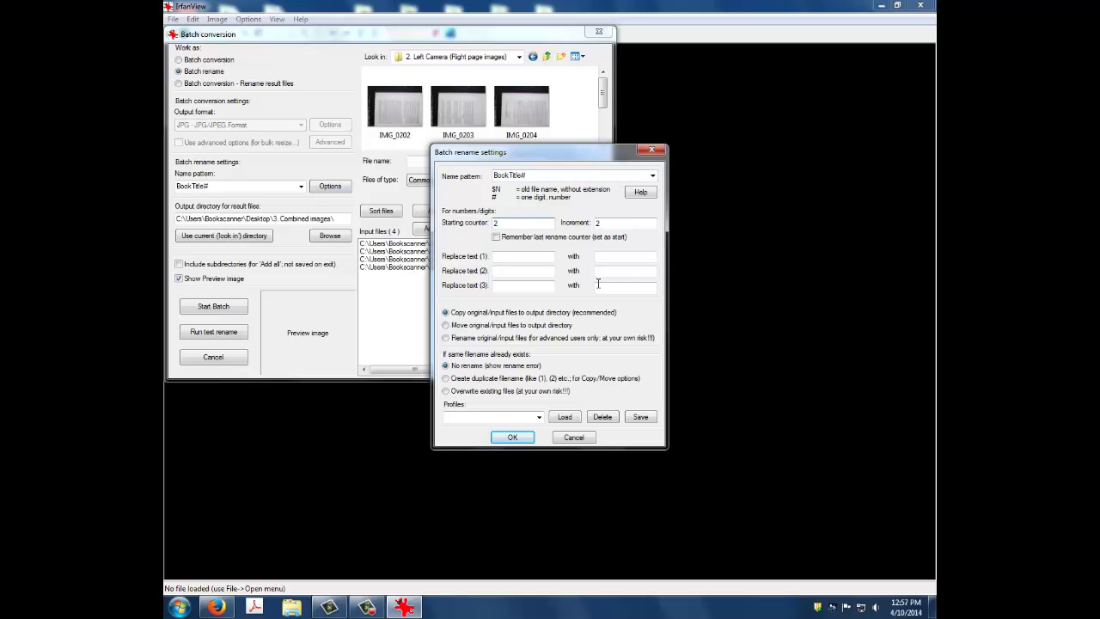
click(512, 437)
click(232, 311)
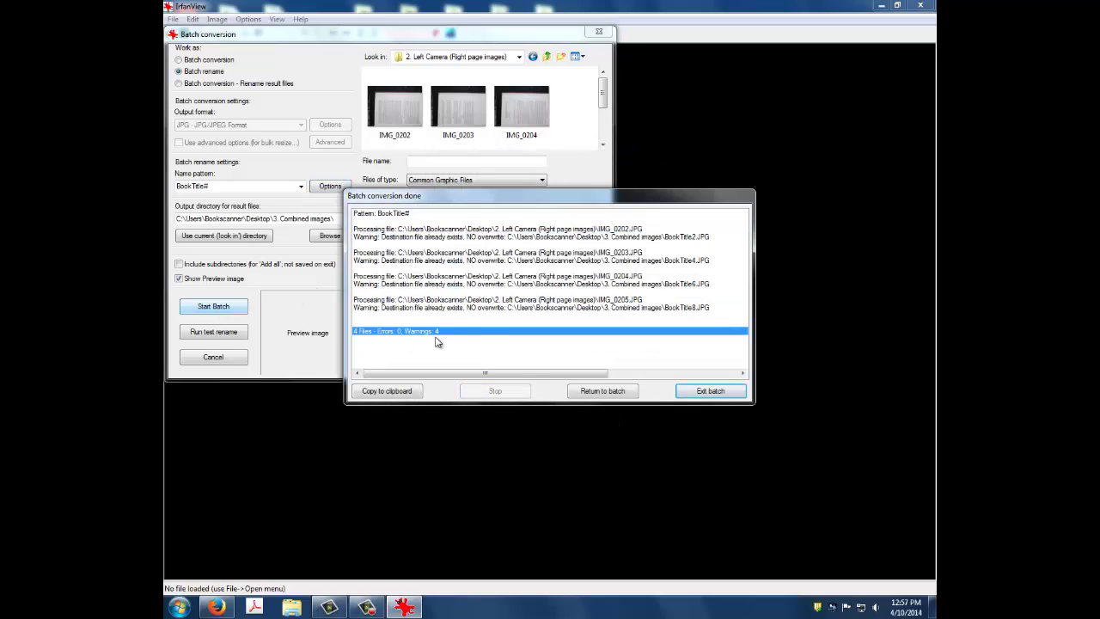